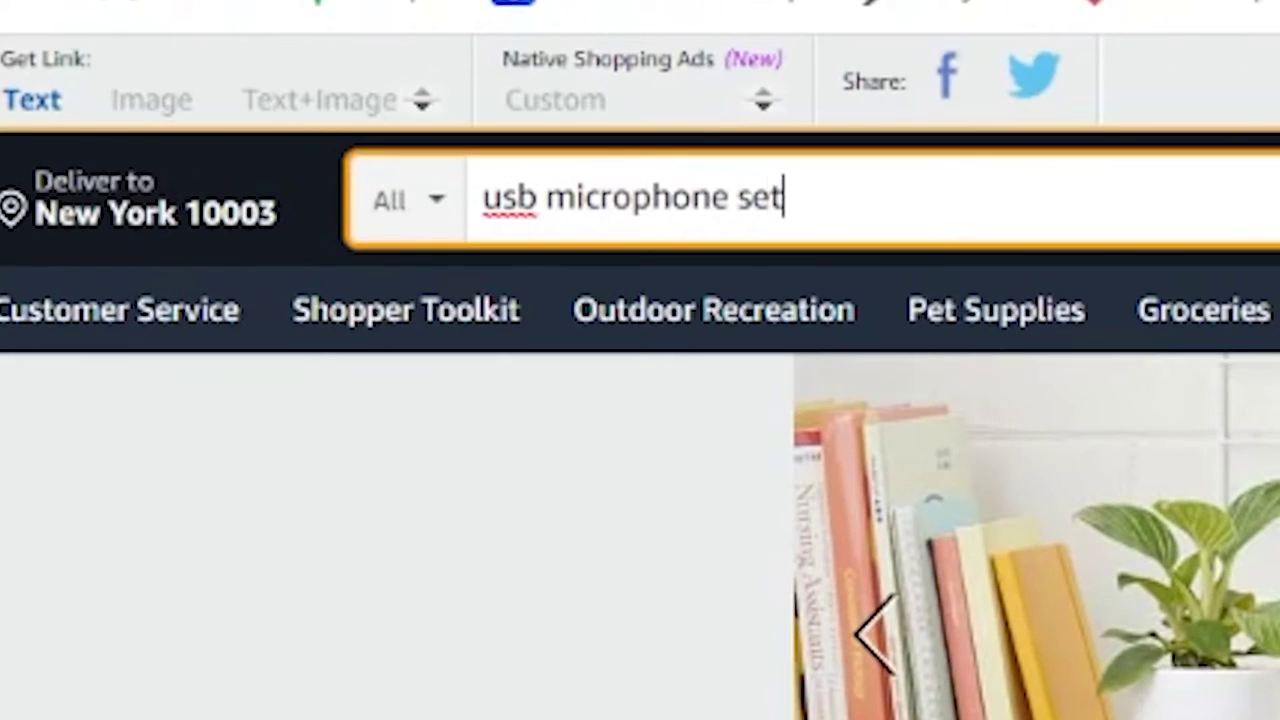
- Search Amazon for "usb microphone set"
type("set")
key("Return")
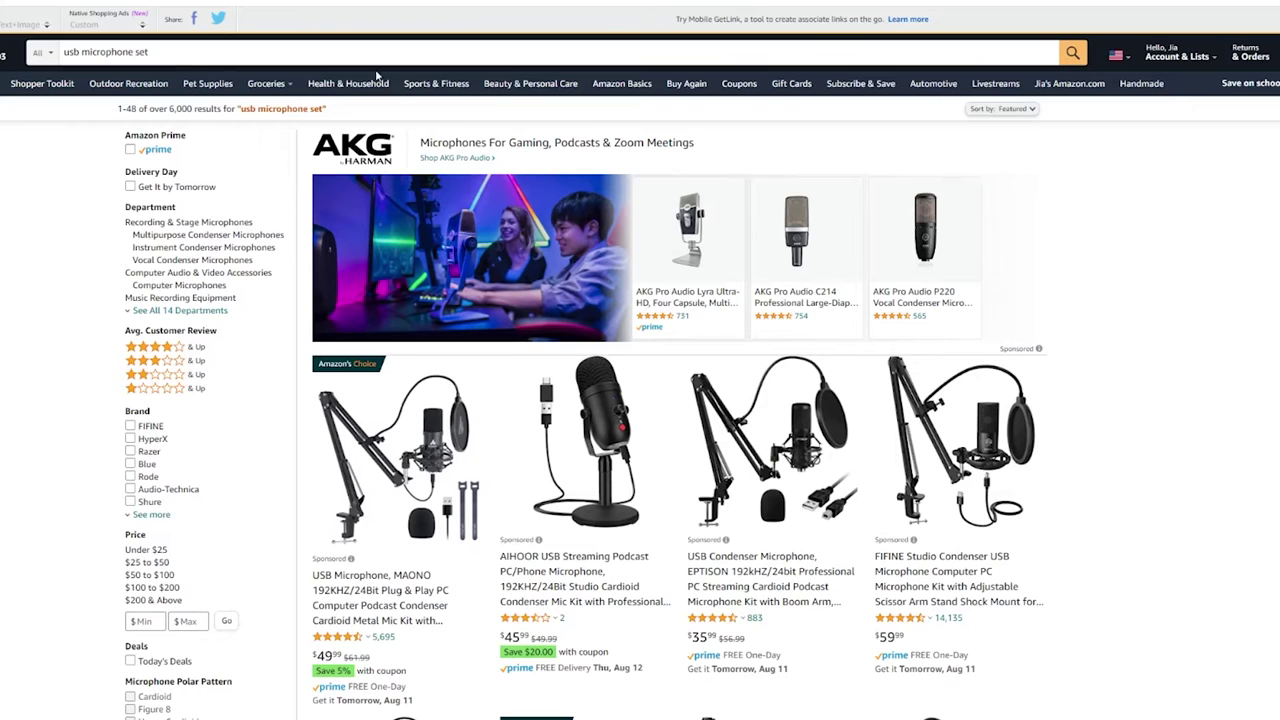
scroll(416, 200, "down", 2)
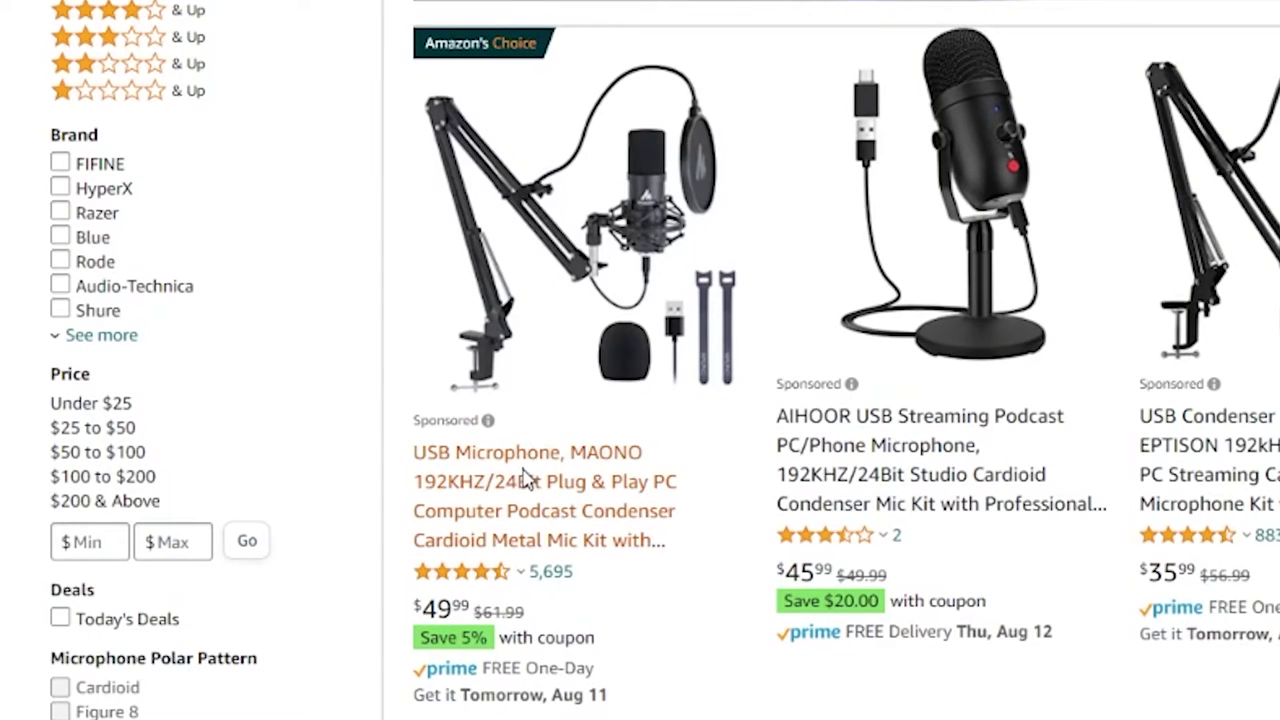
- Open the MAONO 192KHZ/24Bit USB microphone kit (AU-A04) from the results and choose to buy it now
left_click(527, 480)
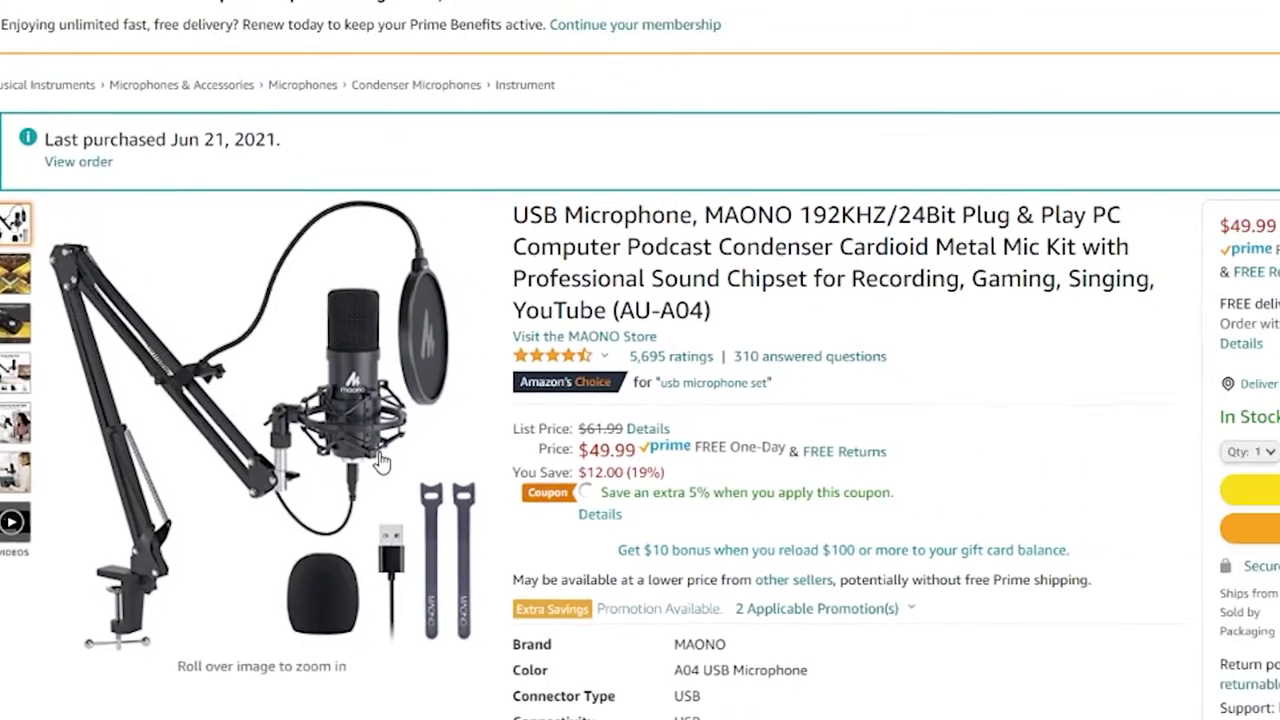
mouse_move(265, 412)
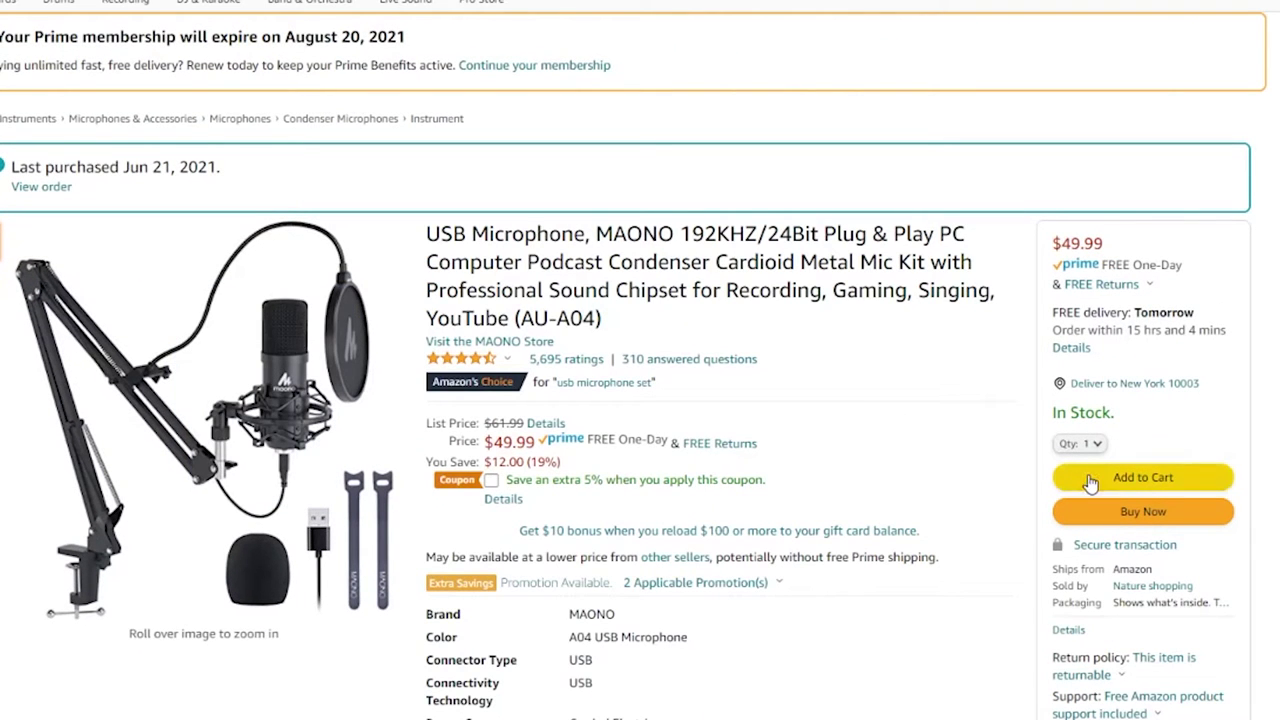
left_click(1147, 516)
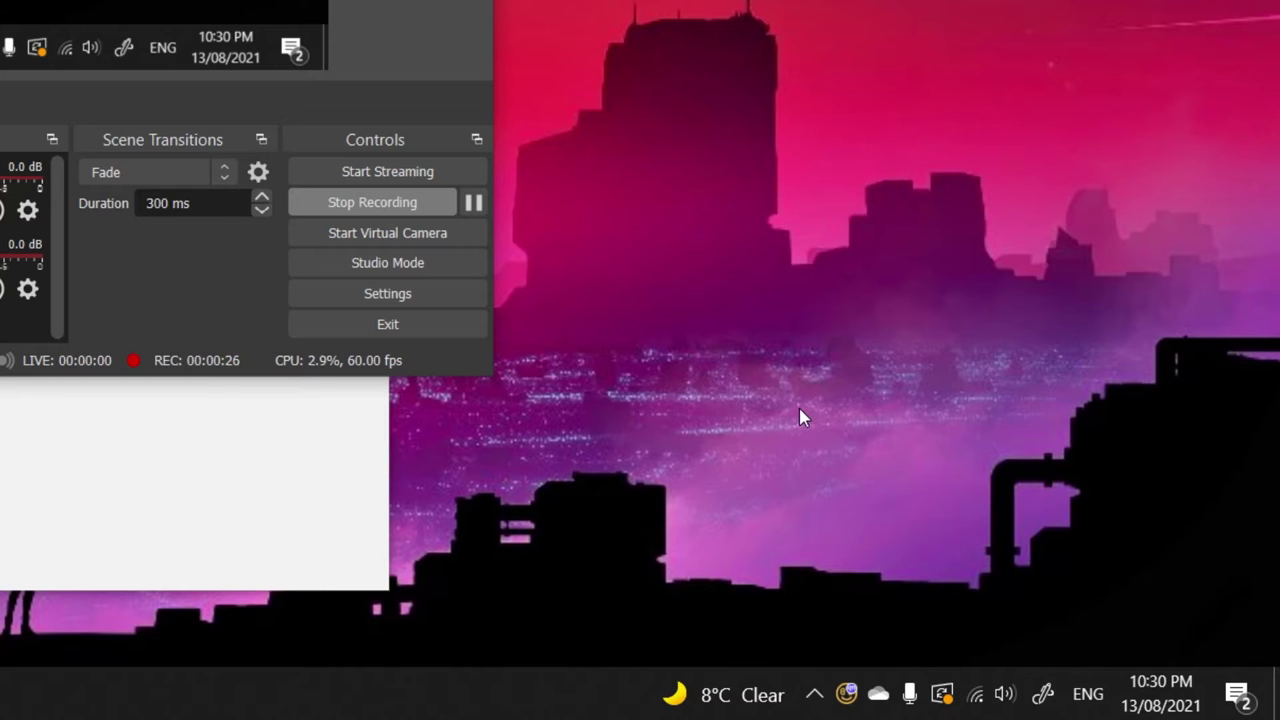
- Switch to the Windows Sound dialog and bring up the list of recording devices down to the Maono Microphone
mouse_move(1008, 692)
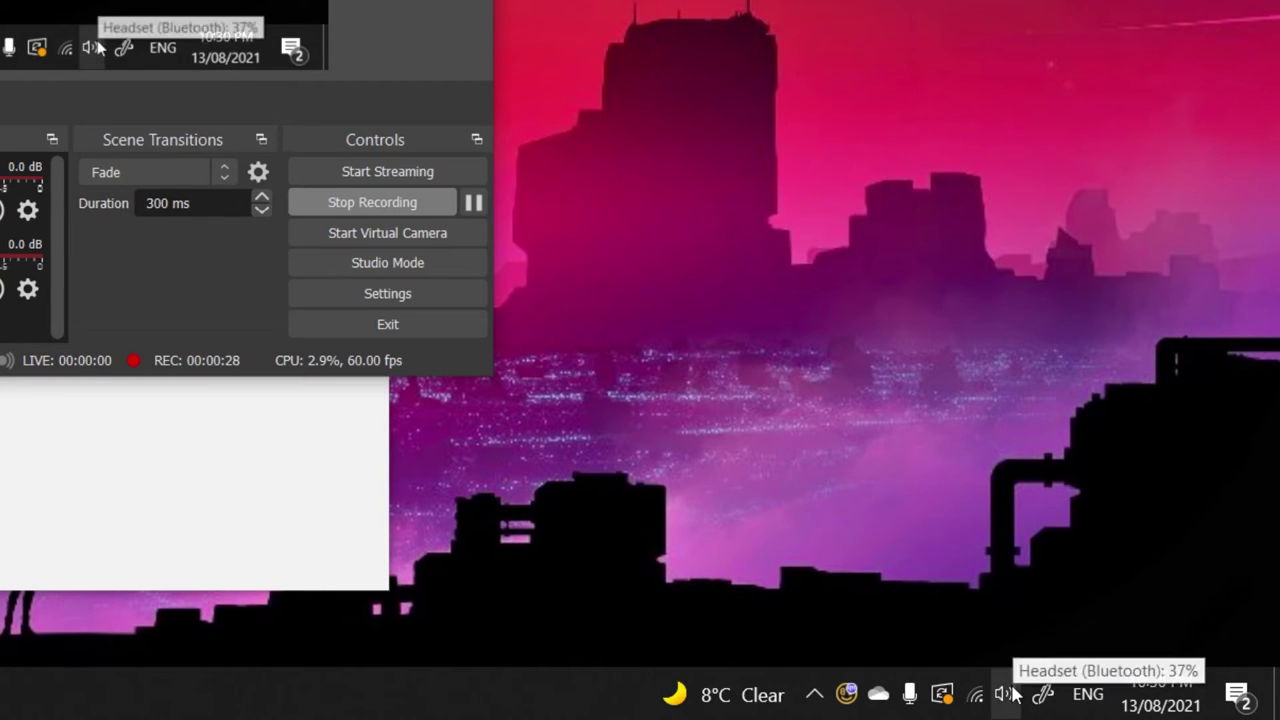
right_click(1008, 692)
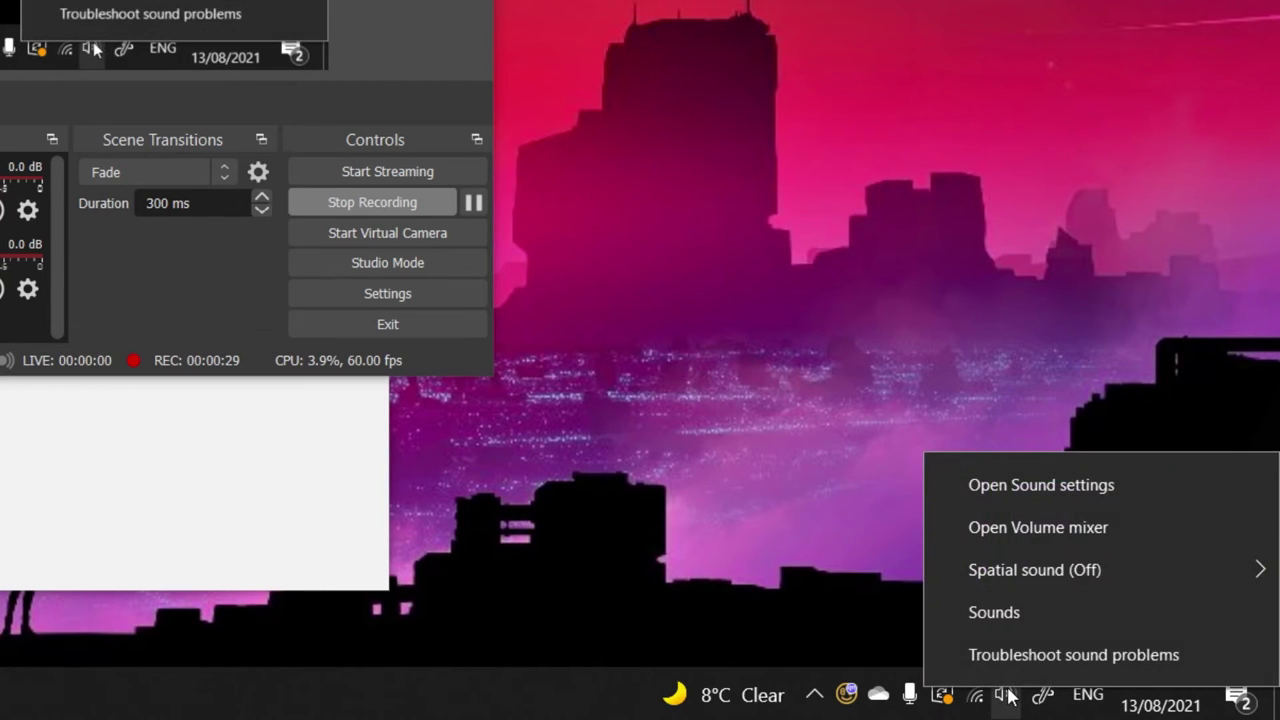
left_click(1001, 617)
left_click_drag(880, 114, 883, 41)
left_click(759, 65)
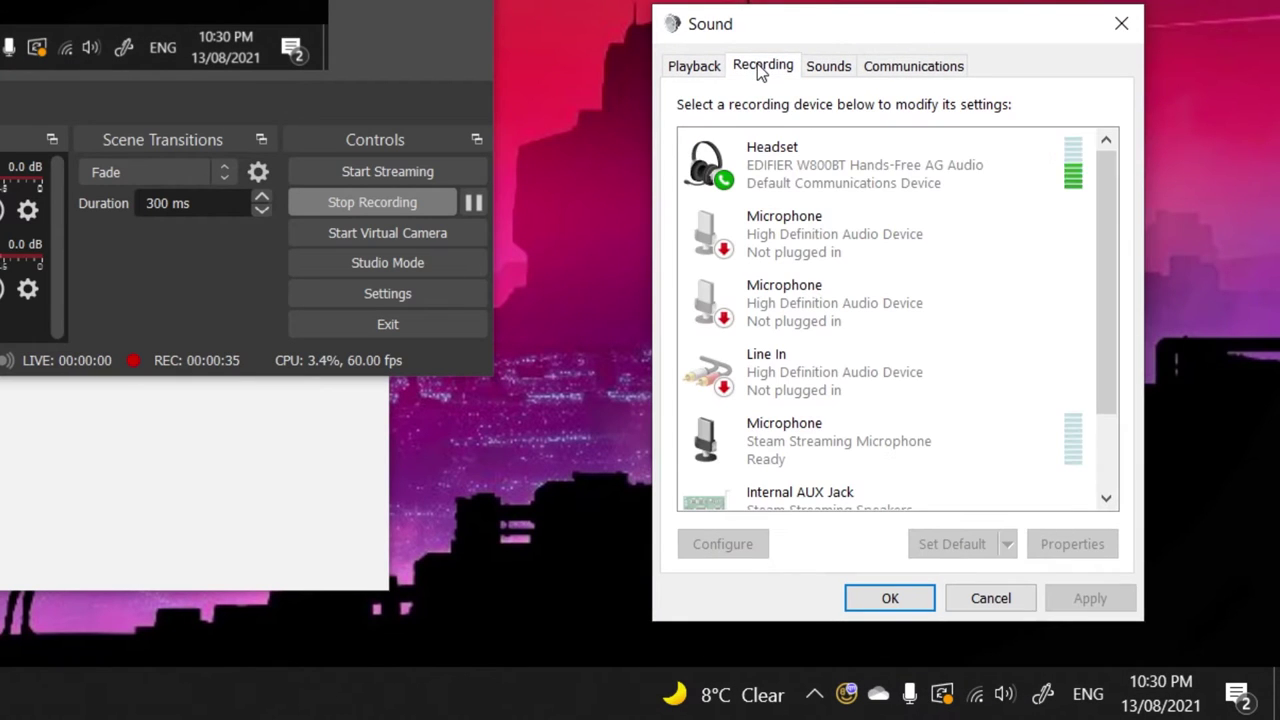
scroll(893, 188, "down", 4)
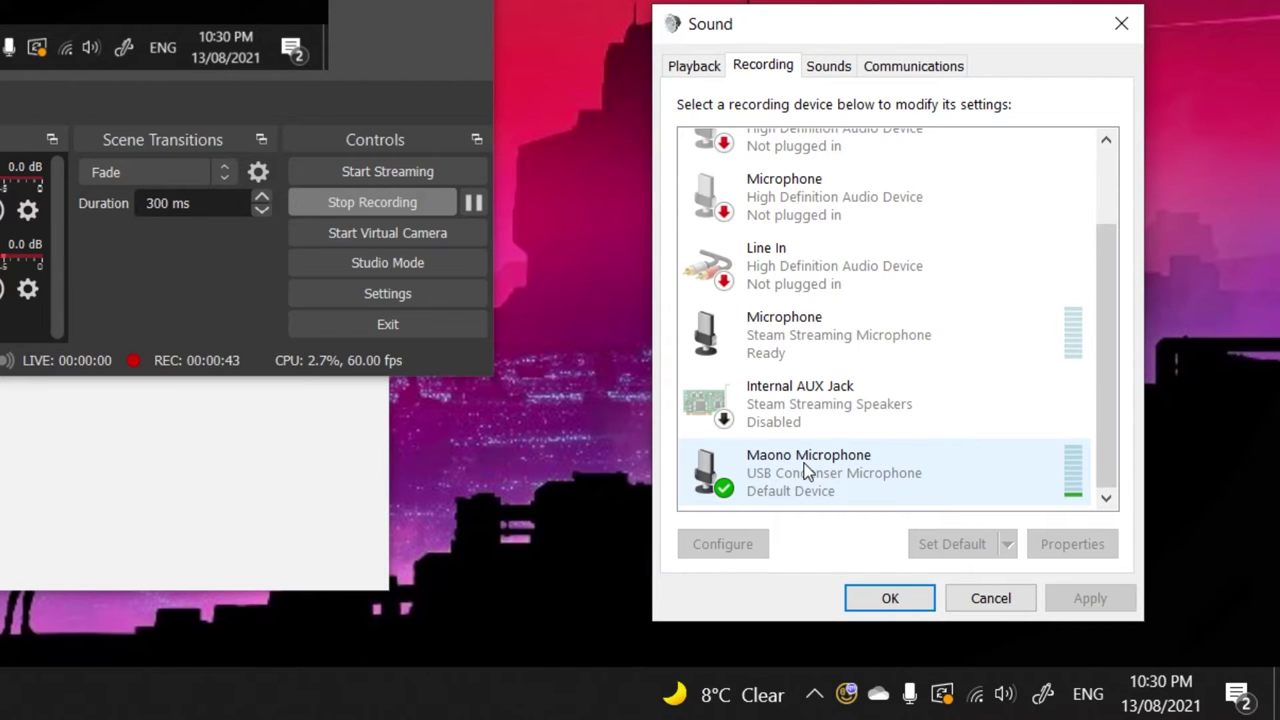
- In the Maono Microphone's properties, try its input level at 100 and lower it close to the minimum
right_click(806, 472)
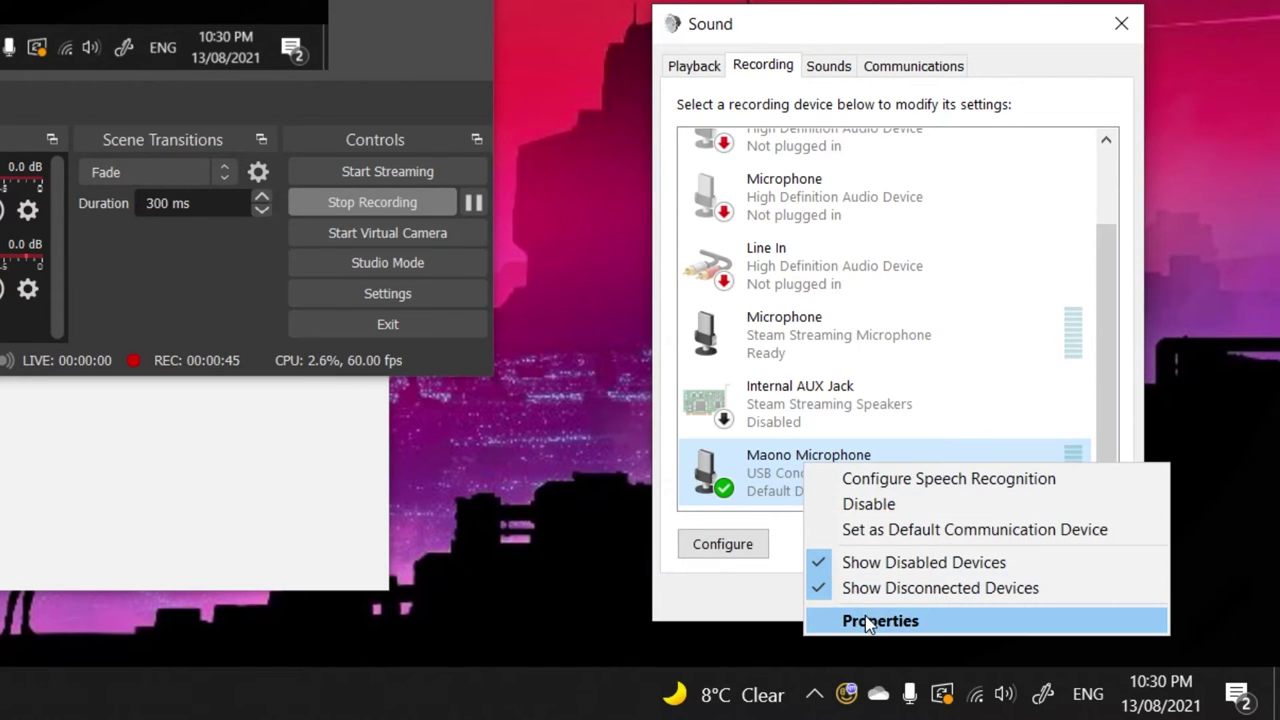
left_click(868, 621)
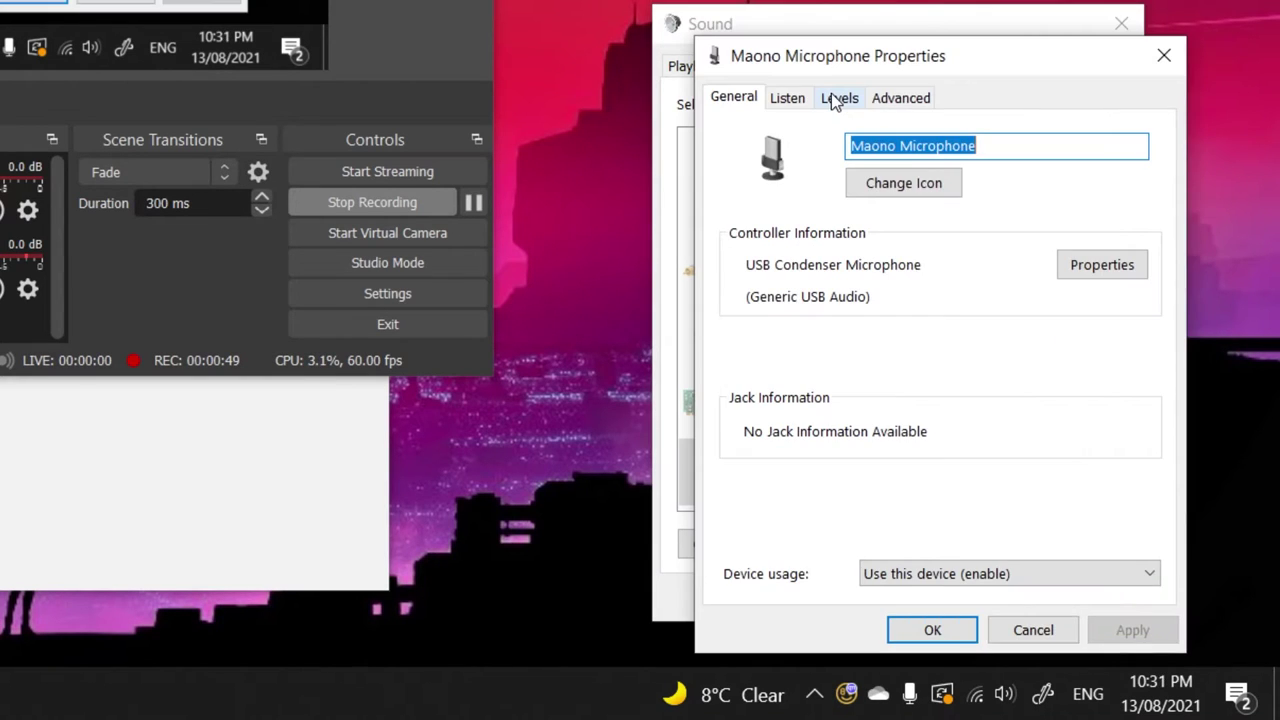
left_click(831, 93)
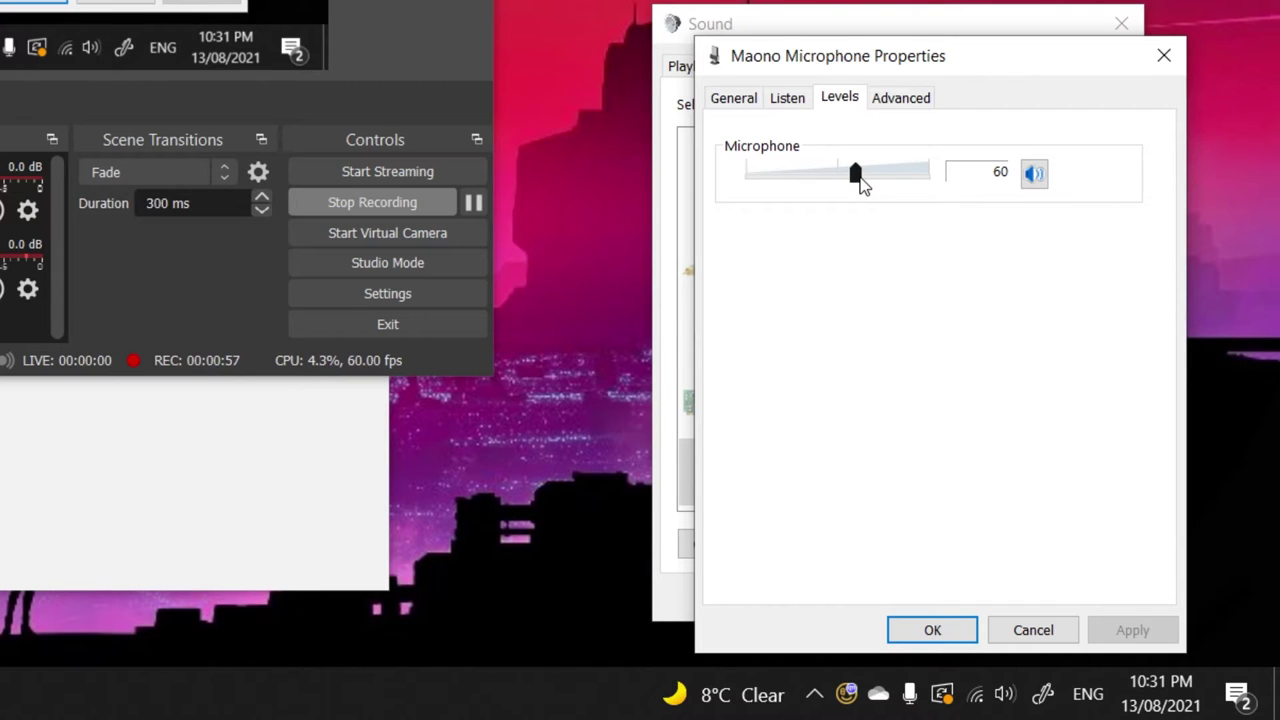
left_click_drag(860, 183, 940, 187)
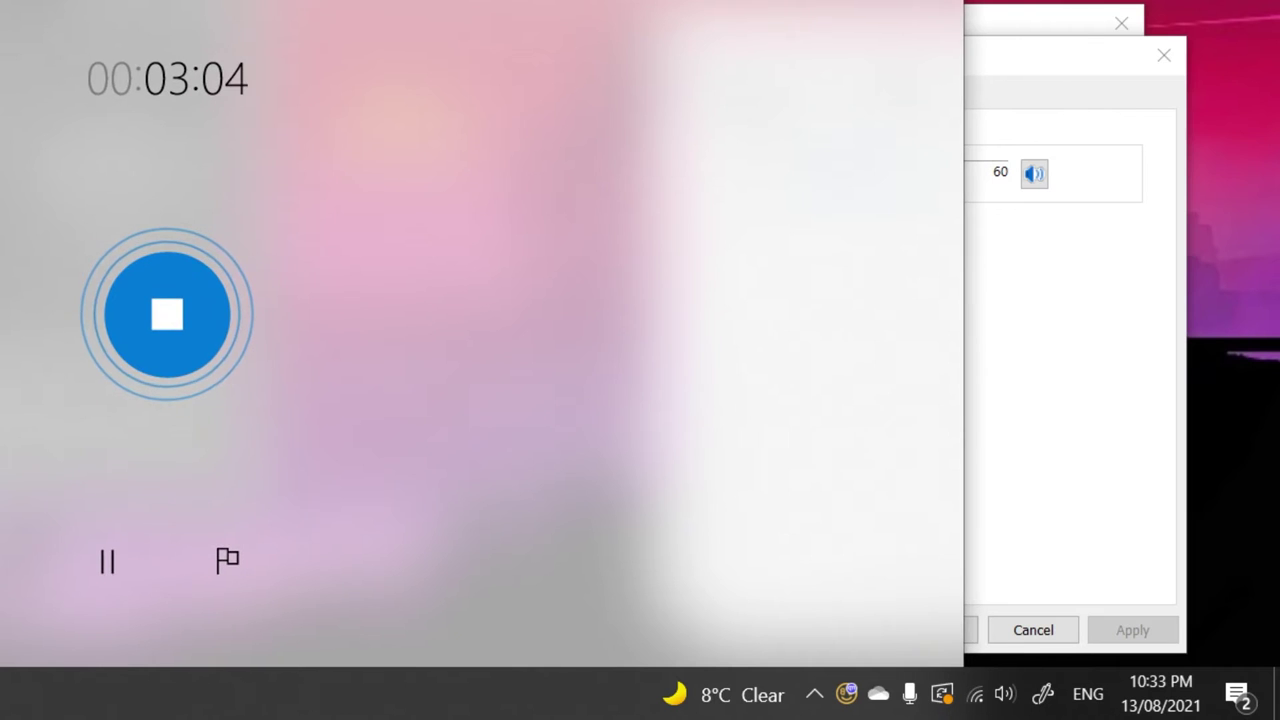
left_click(1058, 46)
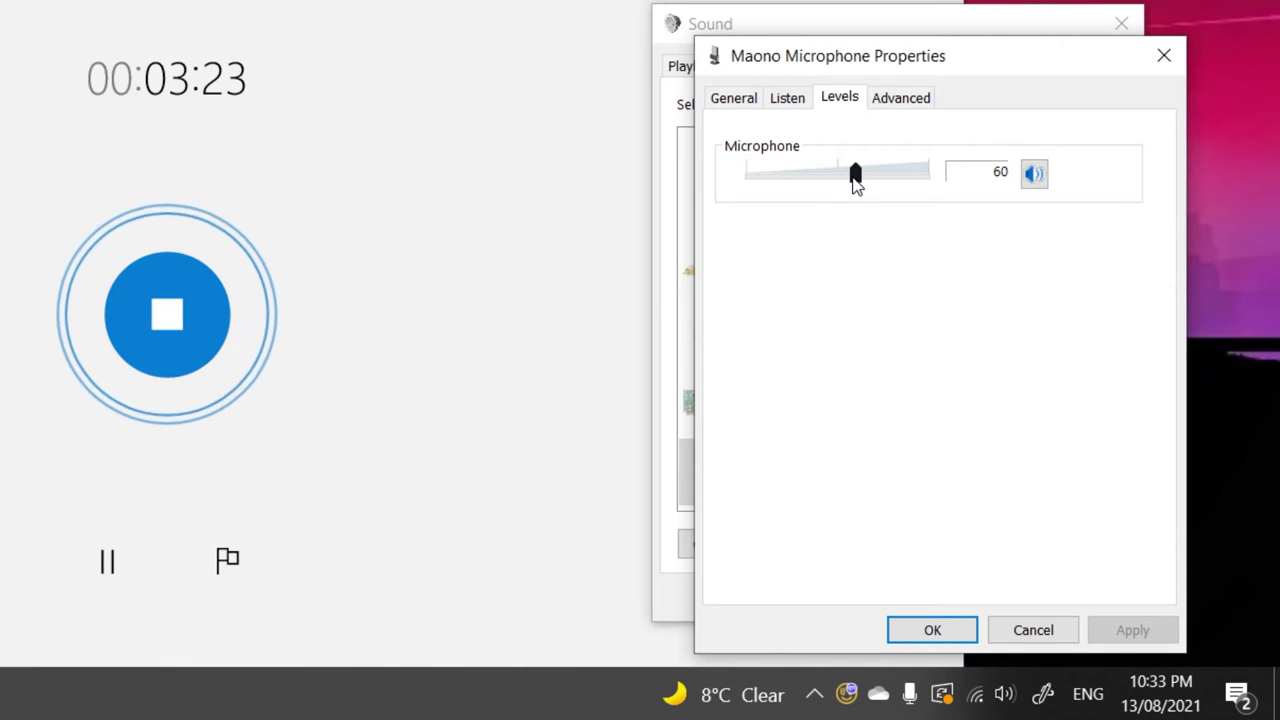
left_click_drag(855, 180, 946, 180)
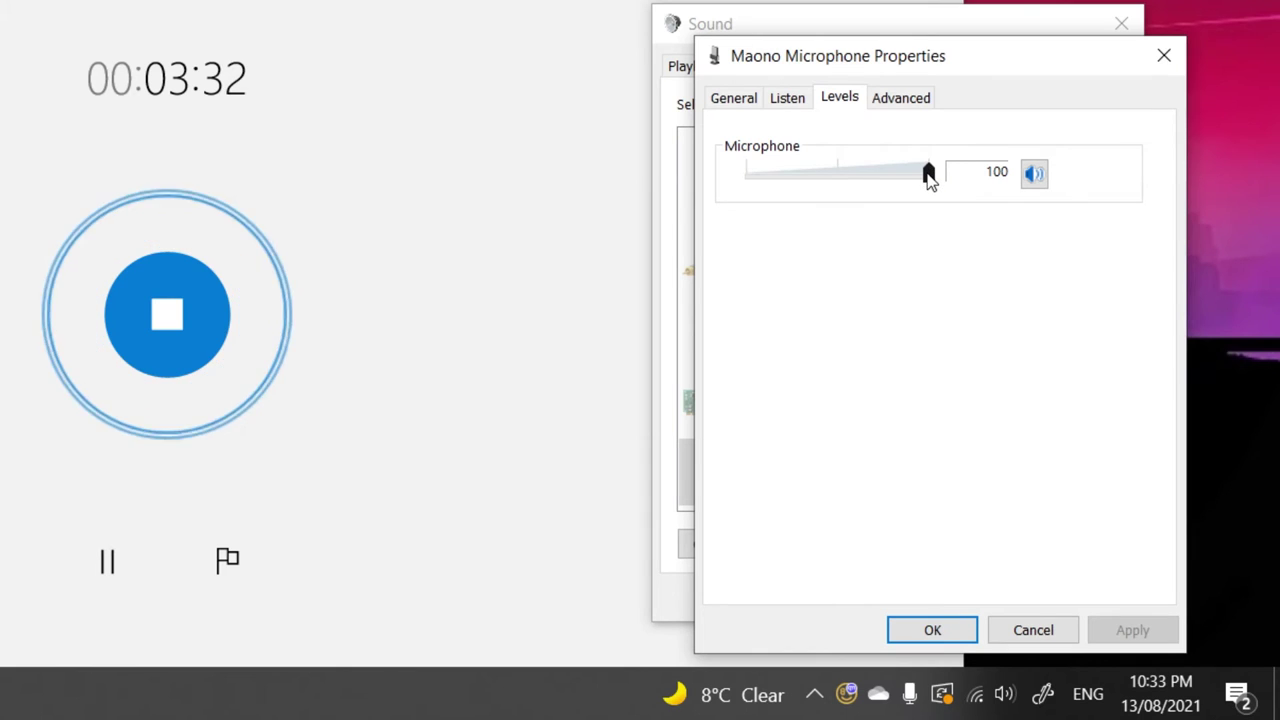
left_click_drag(929, 174, 764, 176)
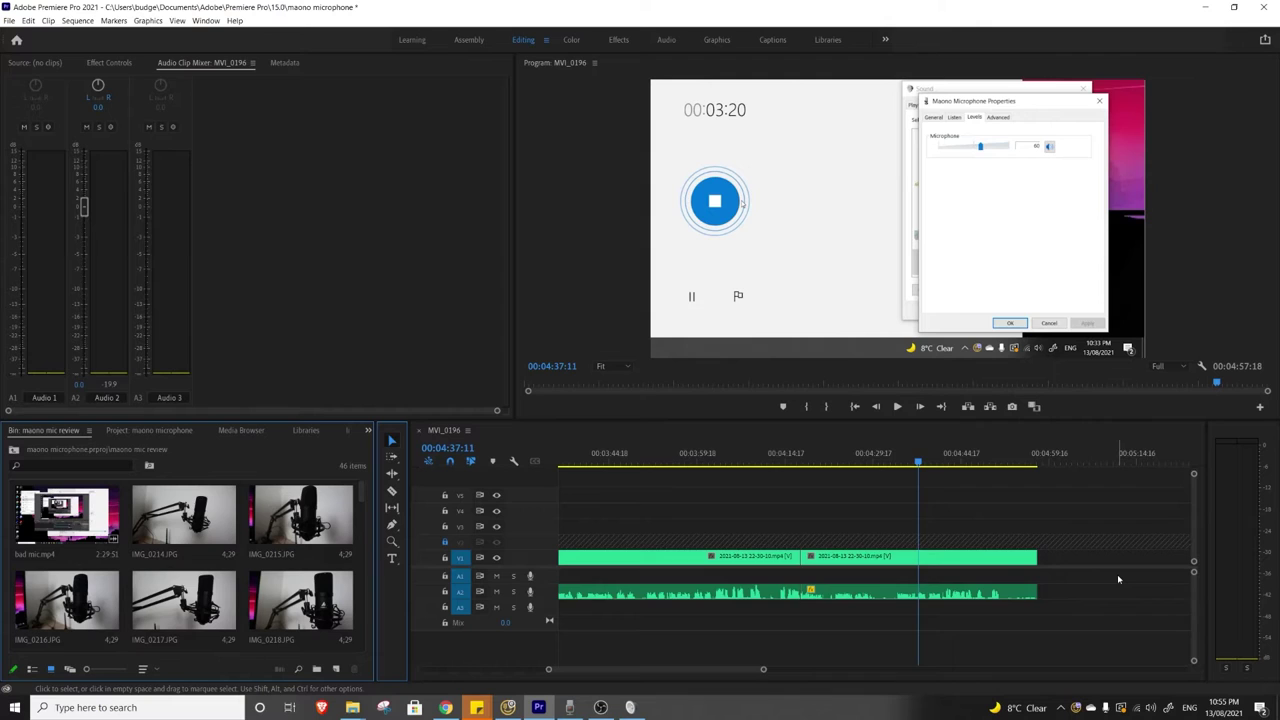
- In Premiere Pro, adjust the audio gain of the second timeline clip by 3 dB and play the clip back
scroll(1118, 579, "down", 4)
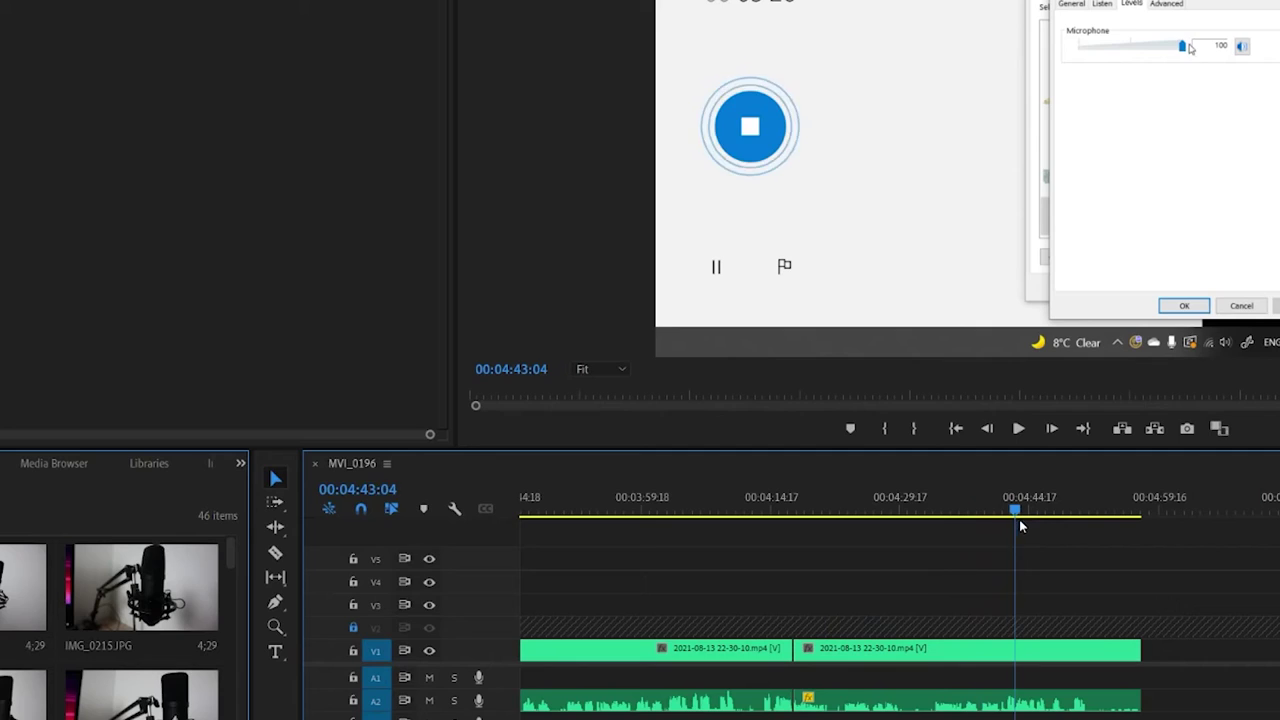
mouse_move(898, 468)
left_mouse_down()
mouse_move(843, 468)
mouse_move(878, 483)
left_mouse_up()
mouse_move(990, 545)
left_mouse_down()
mouse_move(1014, 545)
mouse_move(987, 552)
left_mouse_up()
left_click(1005, 645)
right_click(1007, 656)
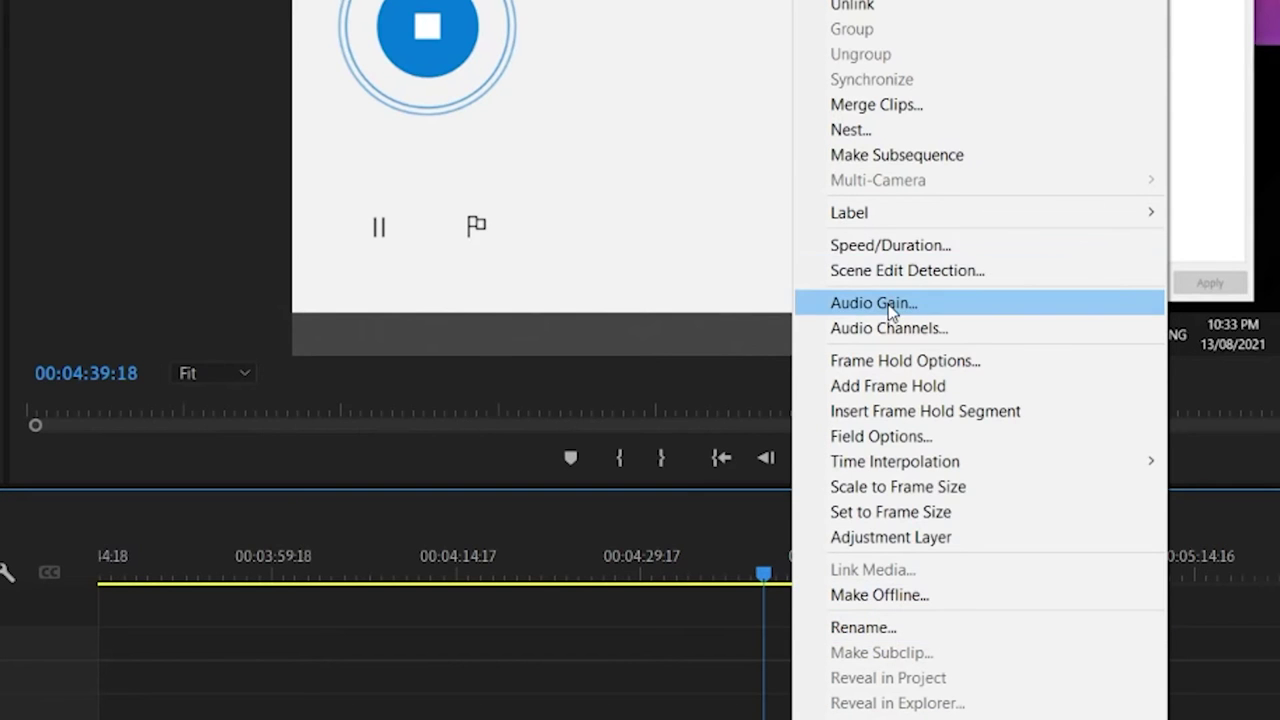
left_click(888, 304)
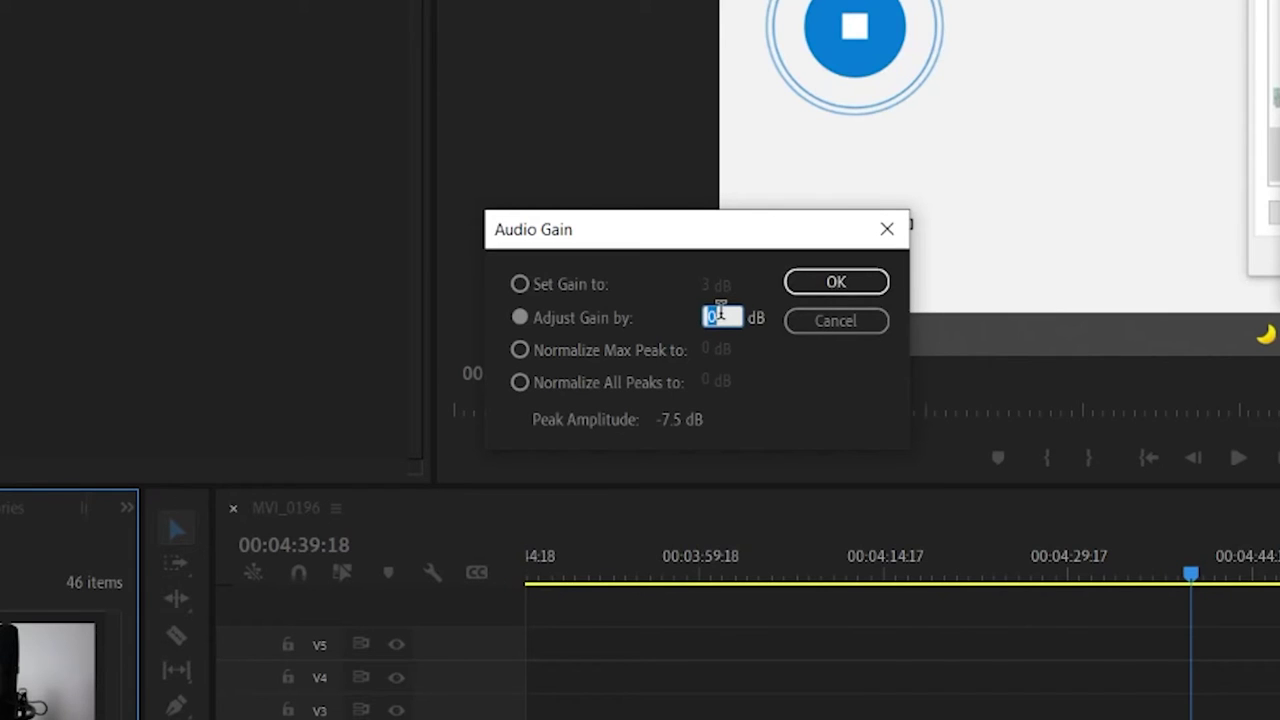
type("3")
key("Return")
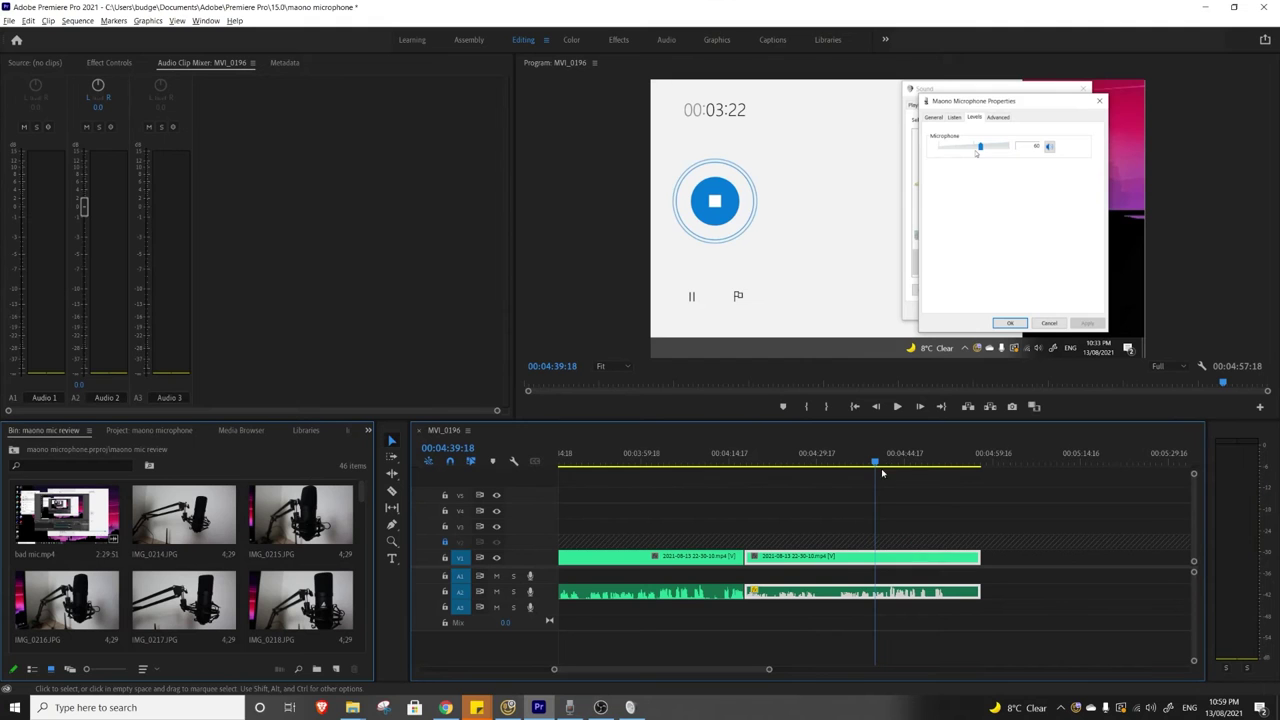
key("space")
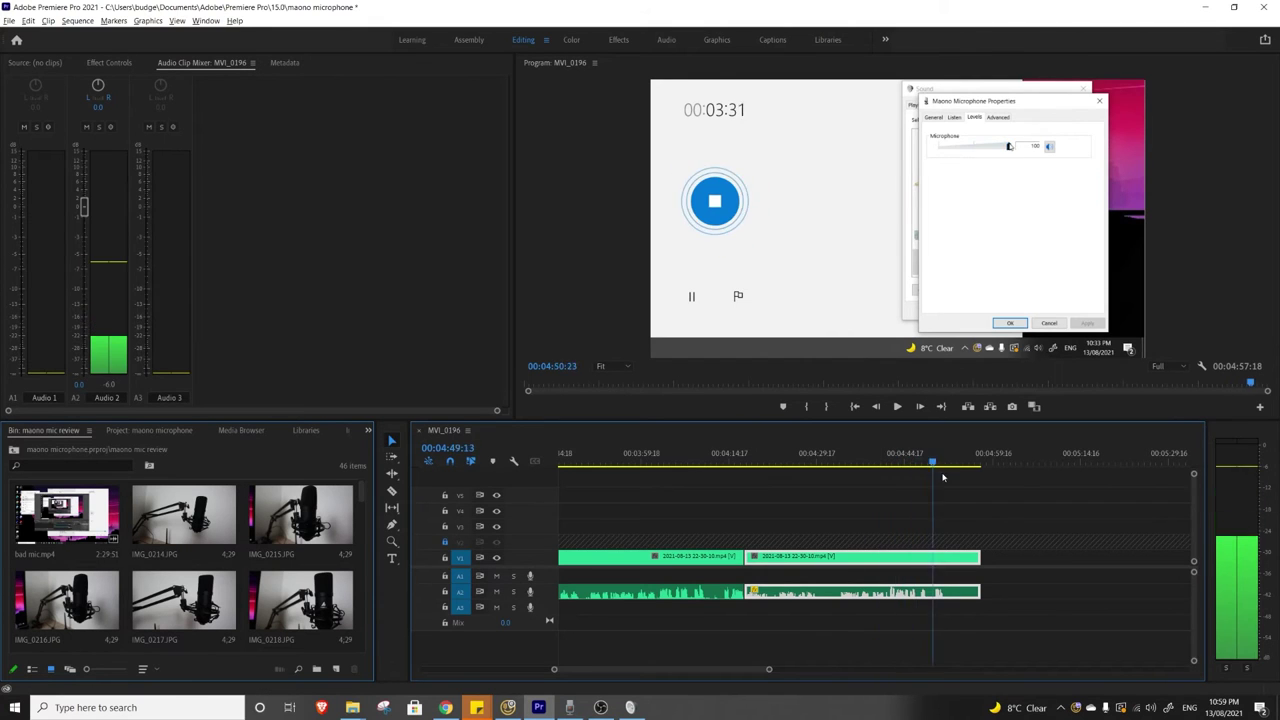
left_click_drag(942, 477, 855, 486)
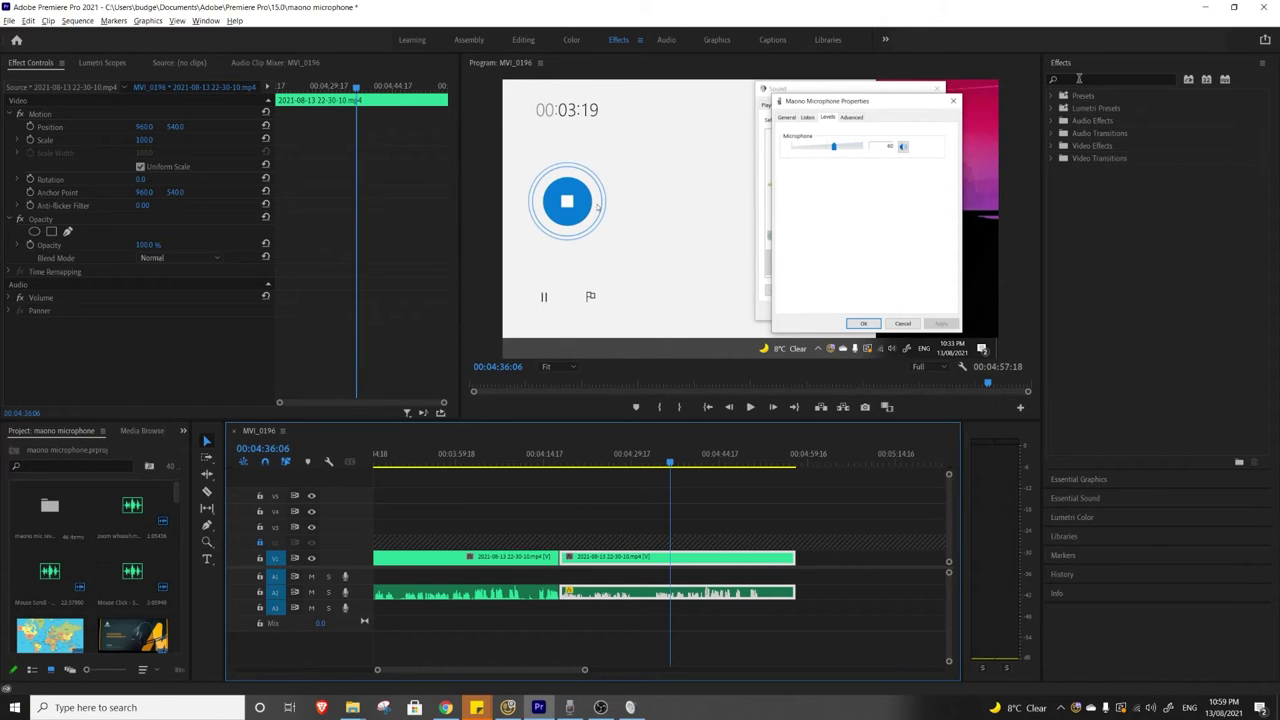
- Find the DeNoise audio effect and apply it to the second timeline clip's audio
left_click(1079, 78)
type("d")
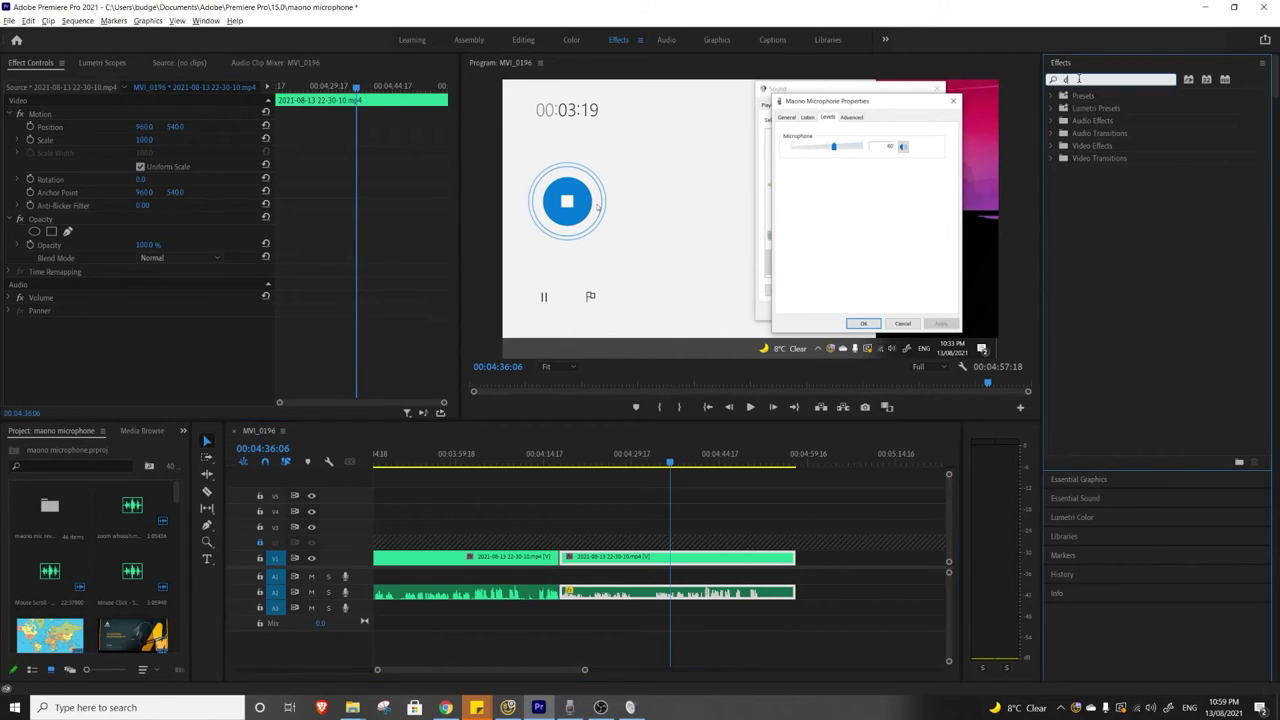
type("en")
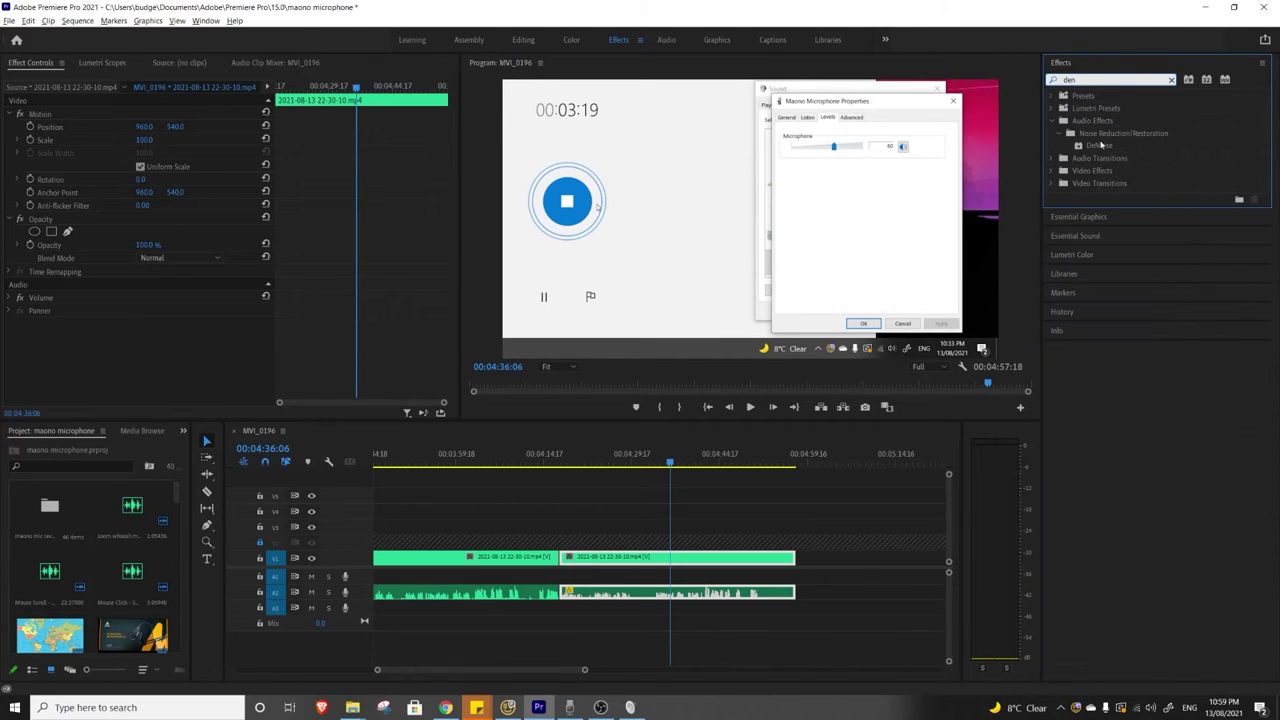
left_click_drag(1100, 145, 620, 593)
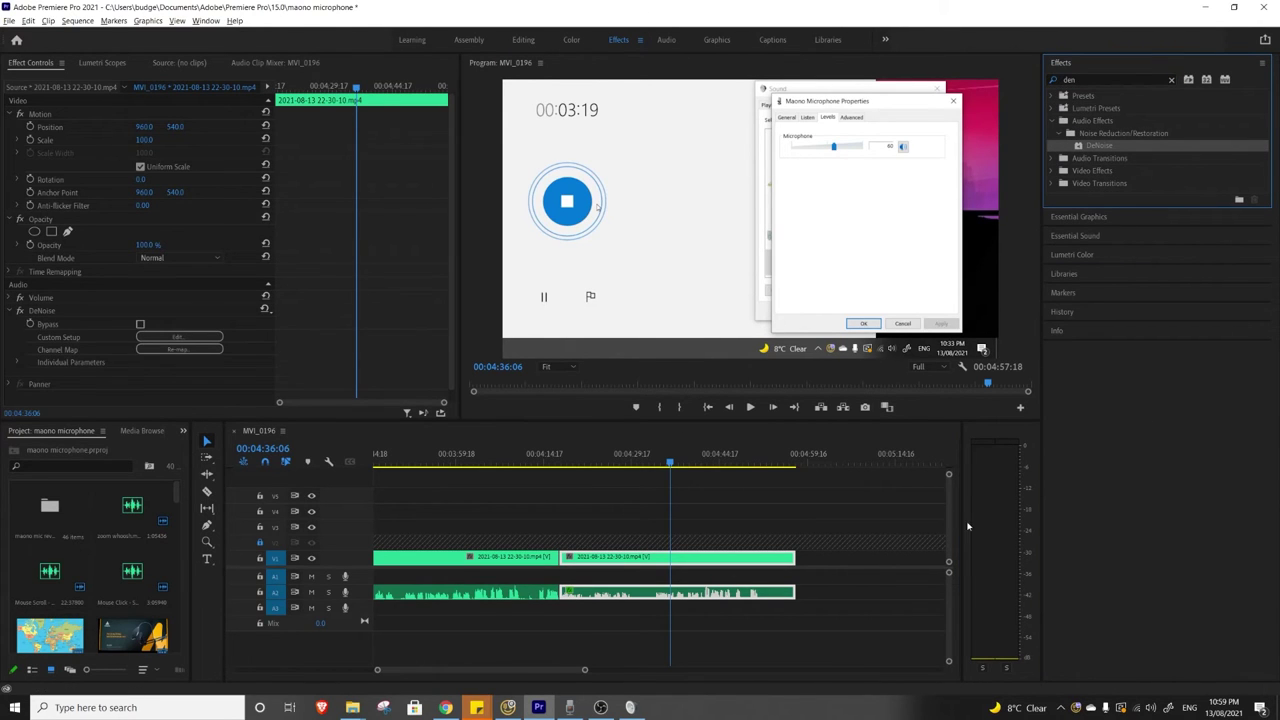
- Compare the second clip's playback with the DeNoise effect enabled and disabled, and re-enable the effect
left_click(603, 460)
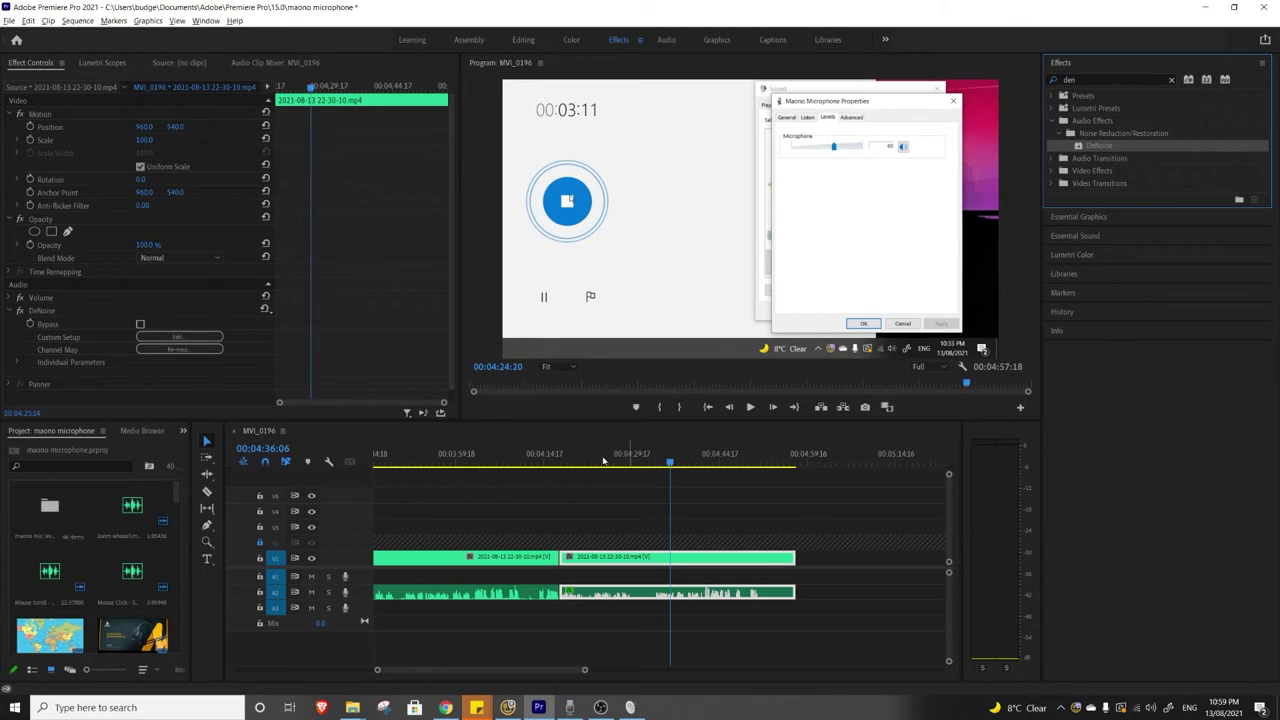
key("space")
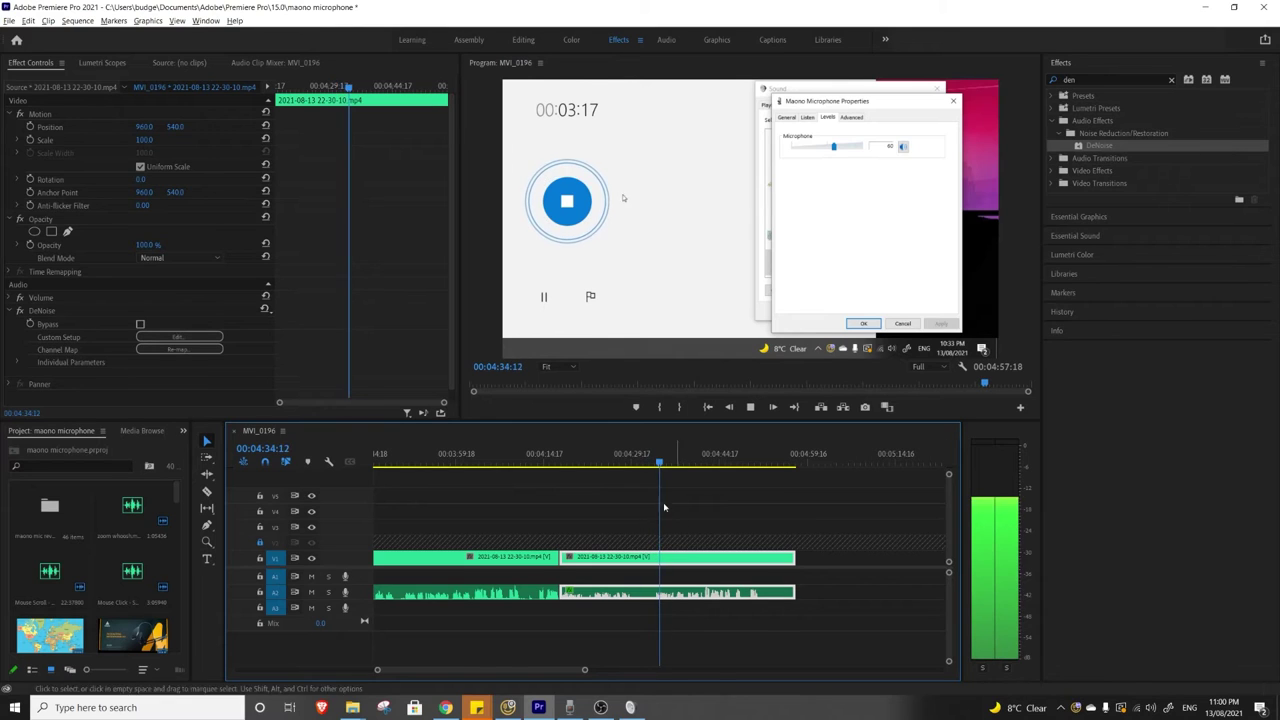
left_click(633, 460)
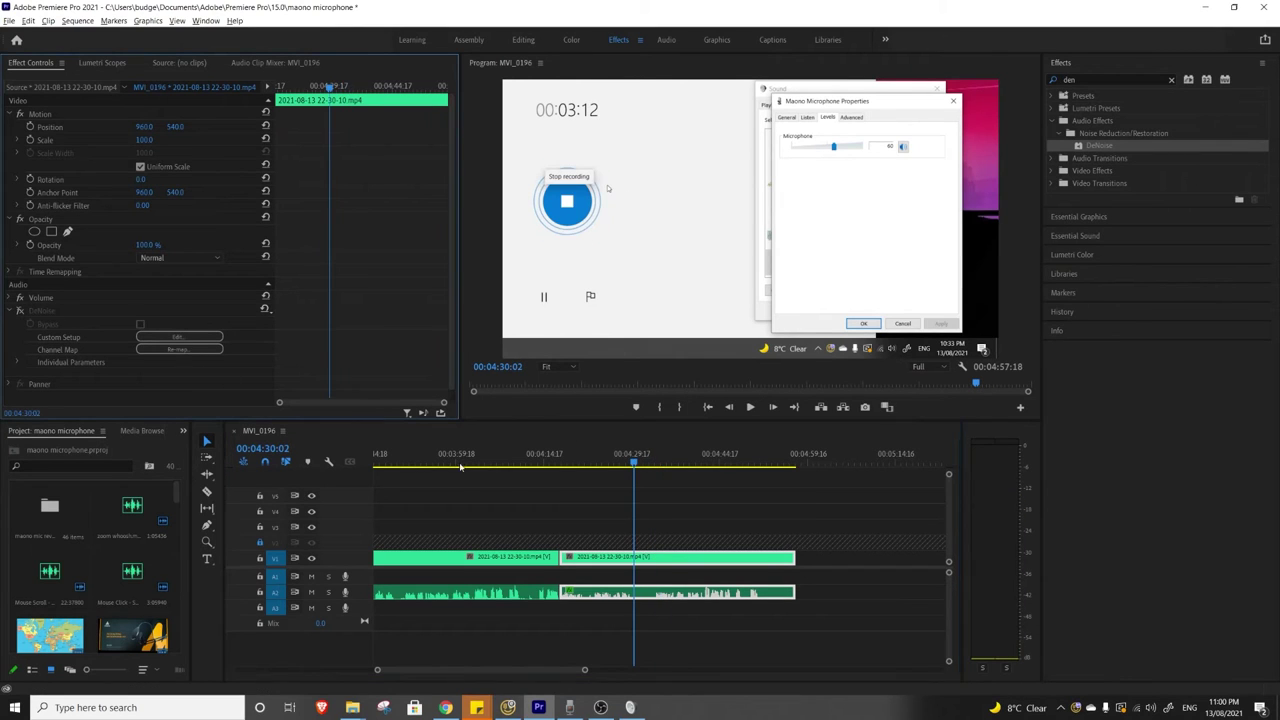
key("space")
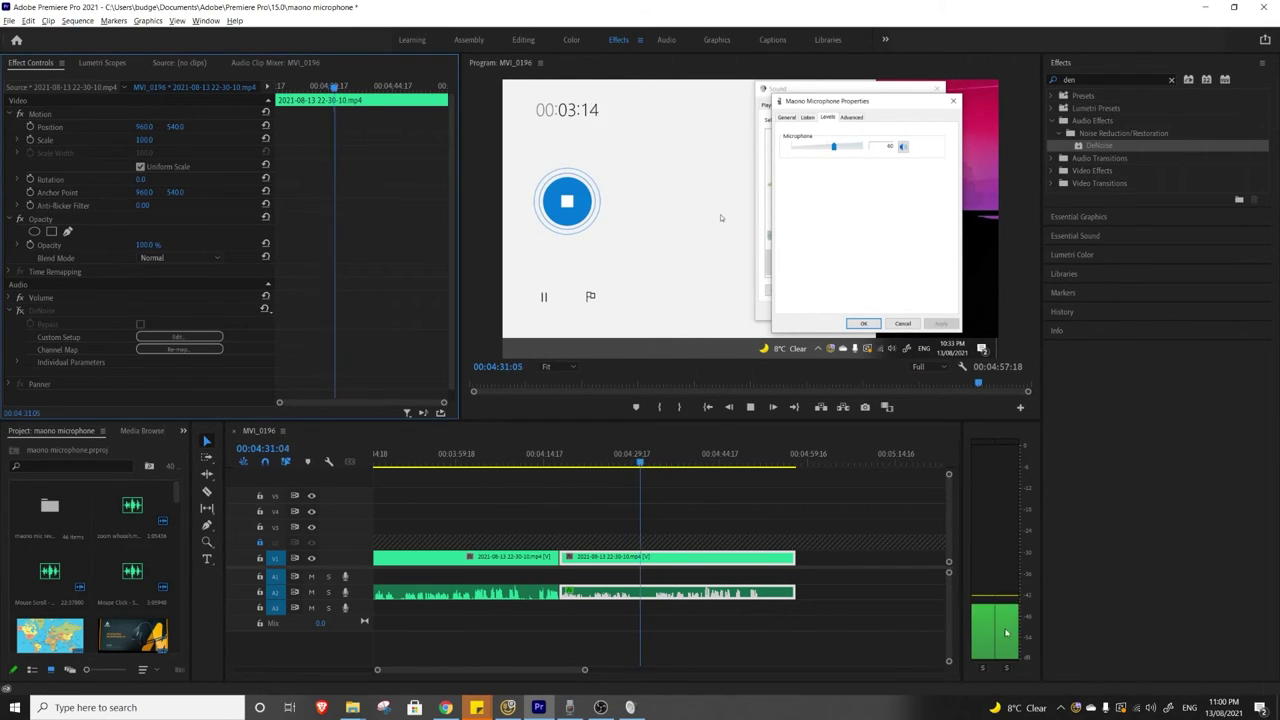
key("space")
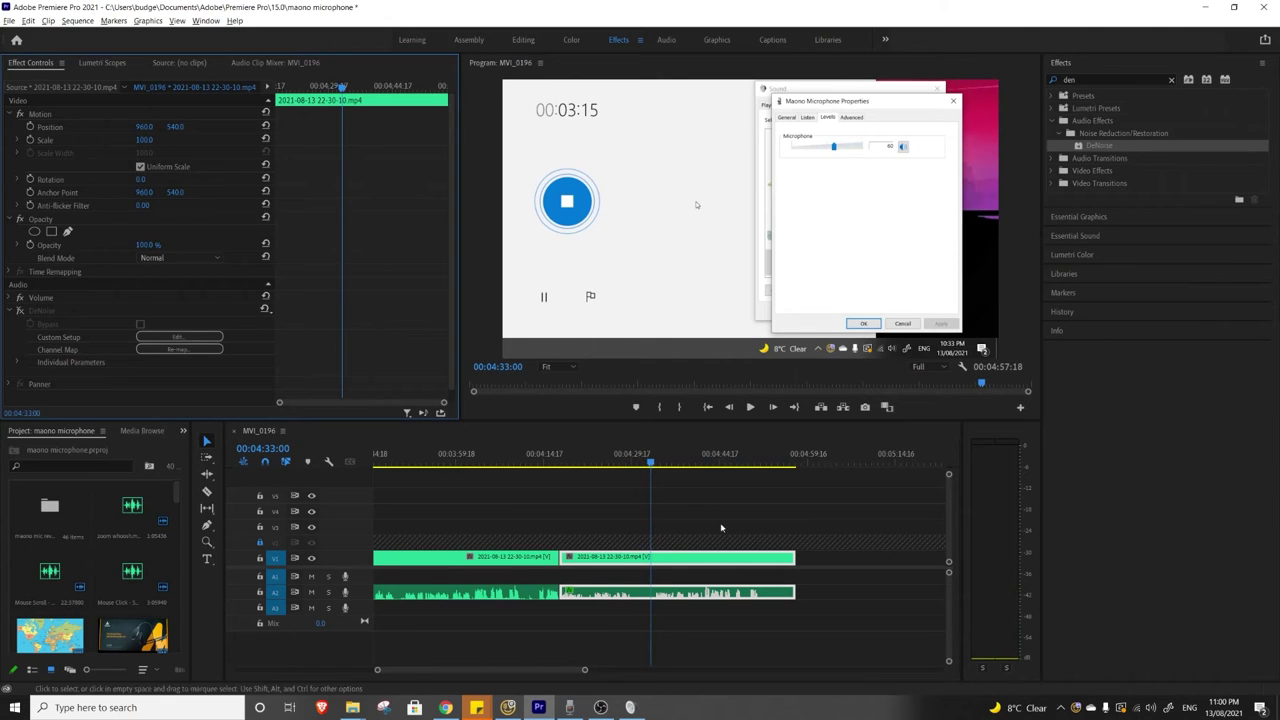
left_click(631, 461)
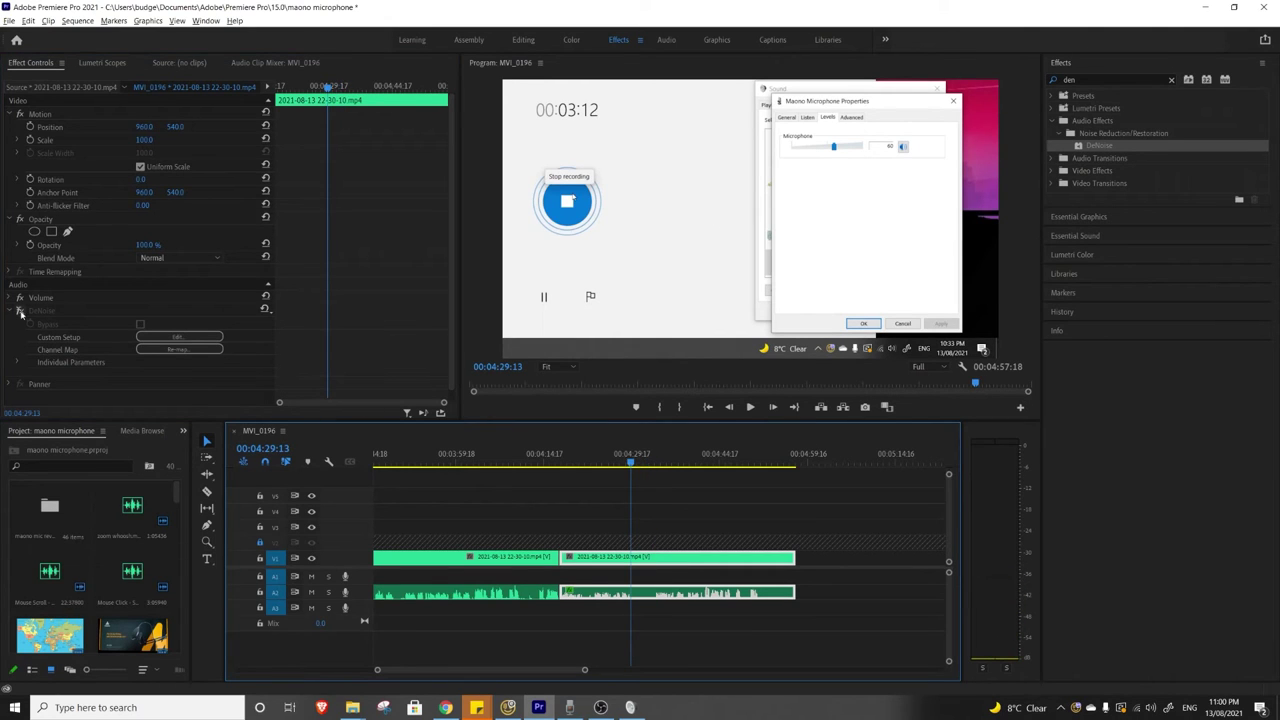
left_click(20, 312)
key("space")
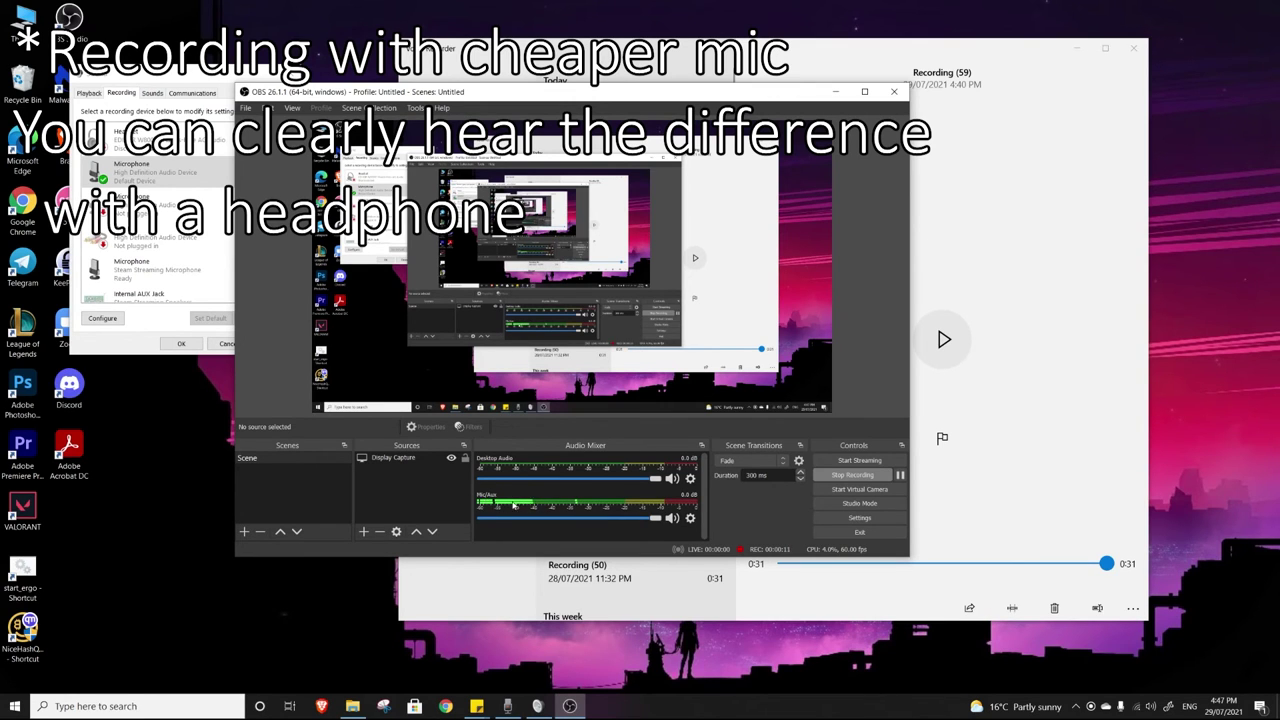
- In the Windows Sound dialog, open the default High Definition Audio microphone's properties and vary its input level, lowering it to 16
right_click(194, 162)
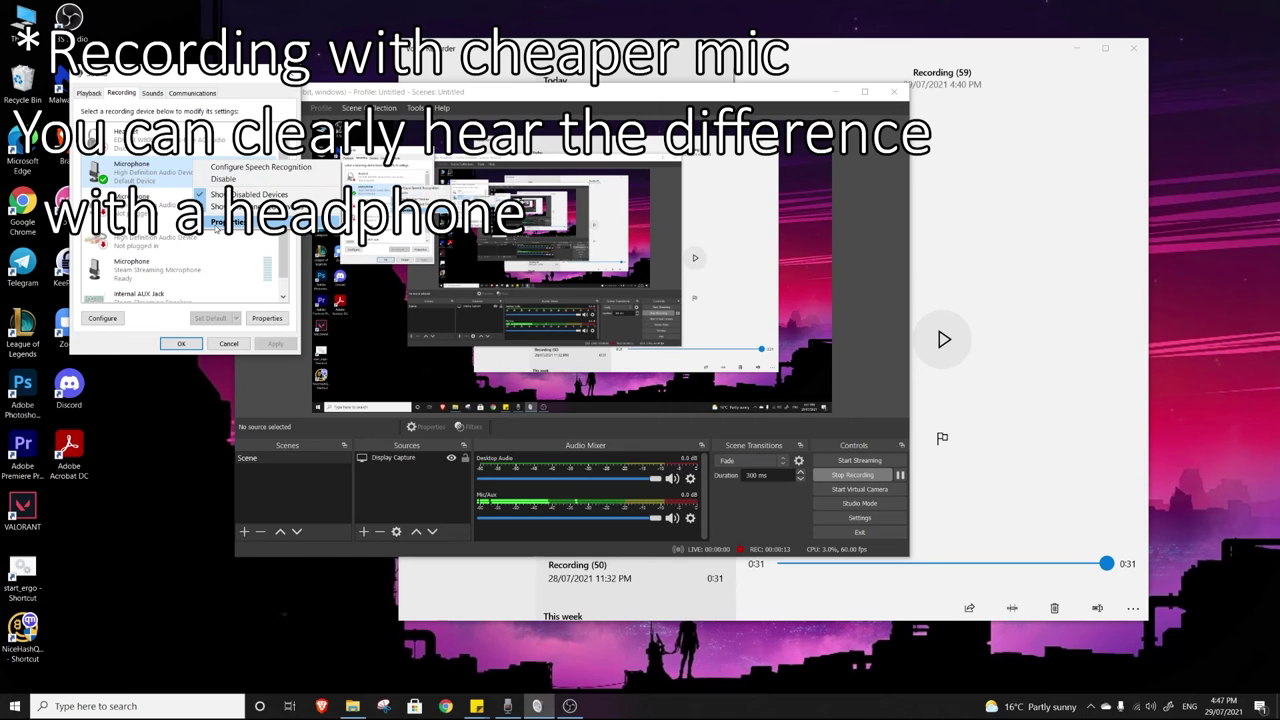
left_click(216, 226)
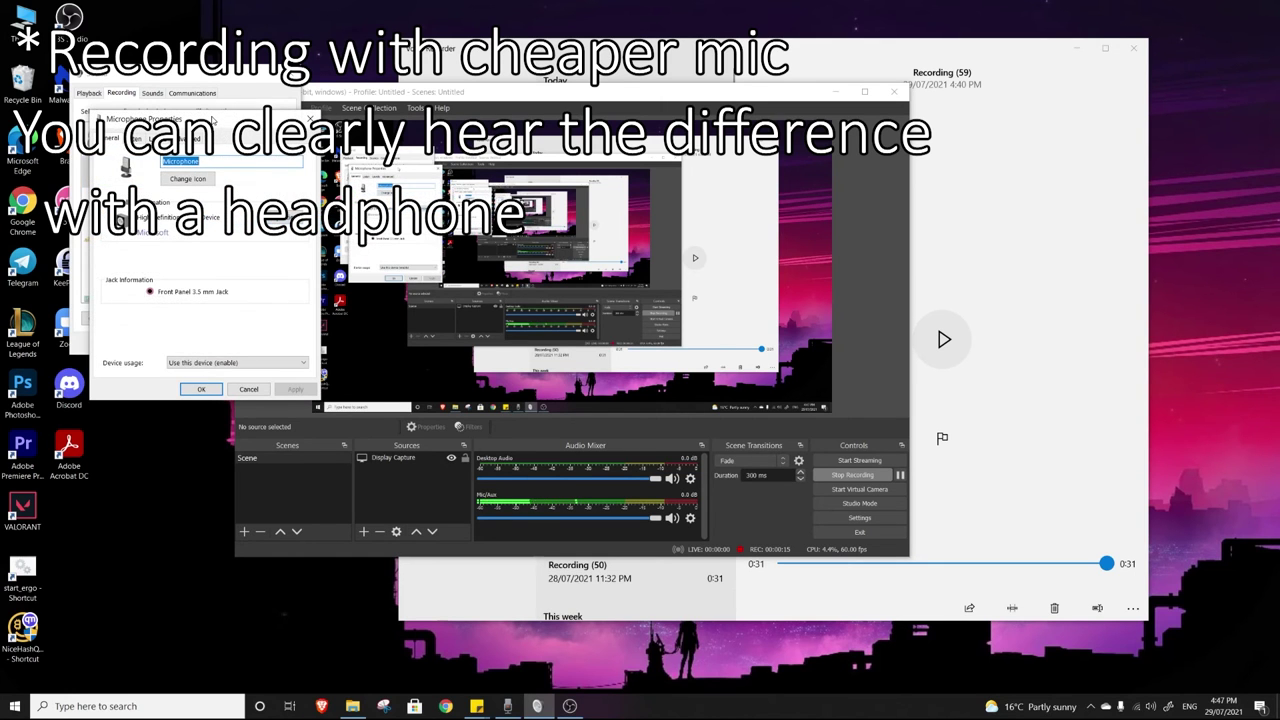
left_click_drag(212, 120, 261, 189)
left_click(285, 202)
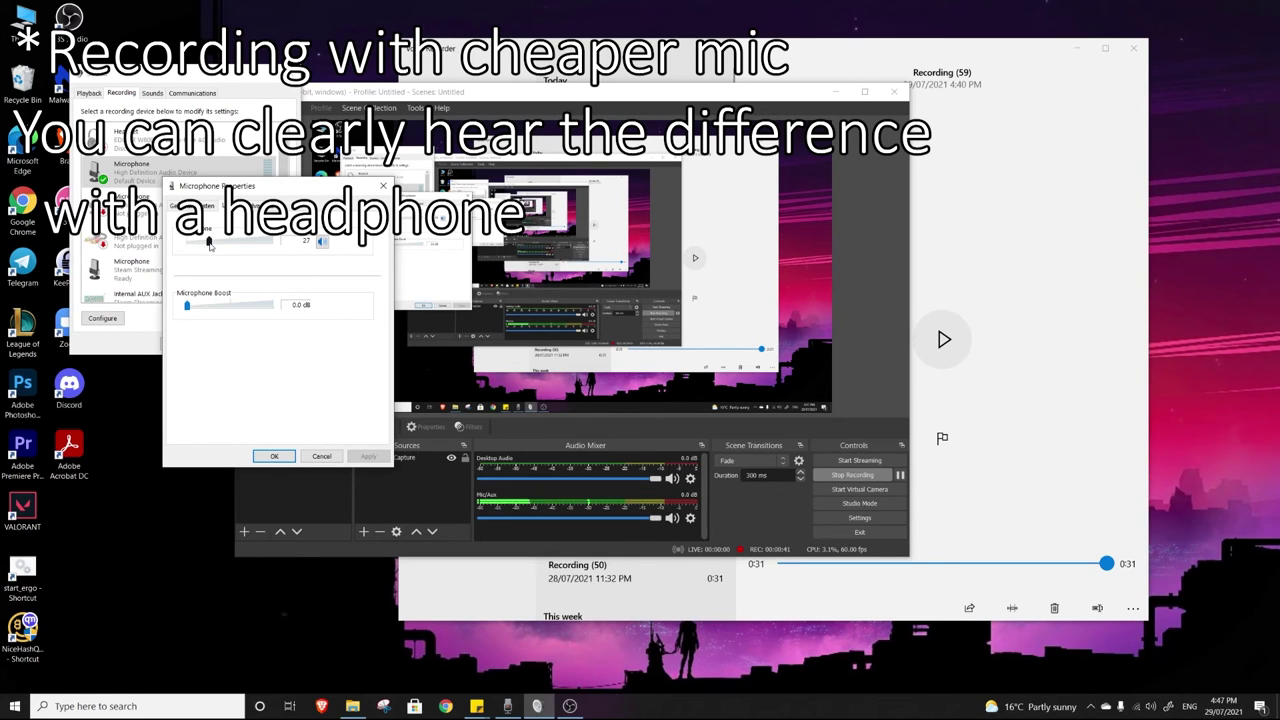
left_click_drag(209, 244, 229, 243)
left_click_drag(230, 240, 203, 247)
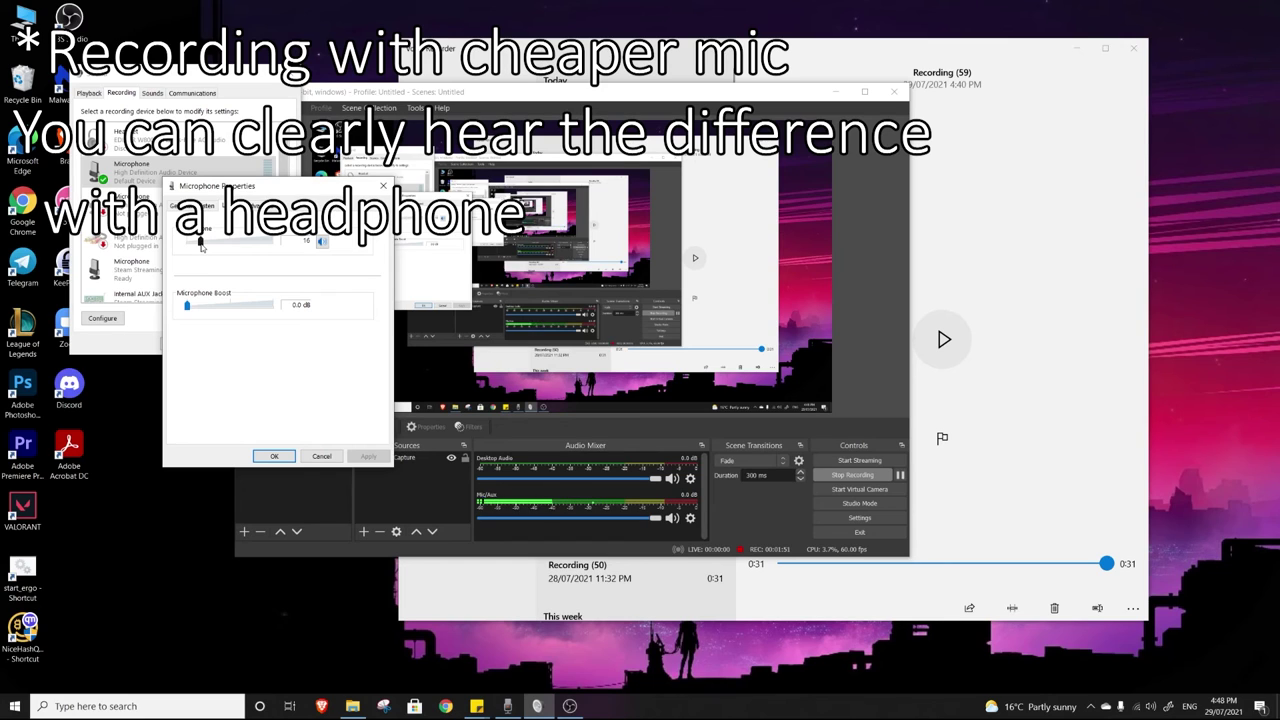